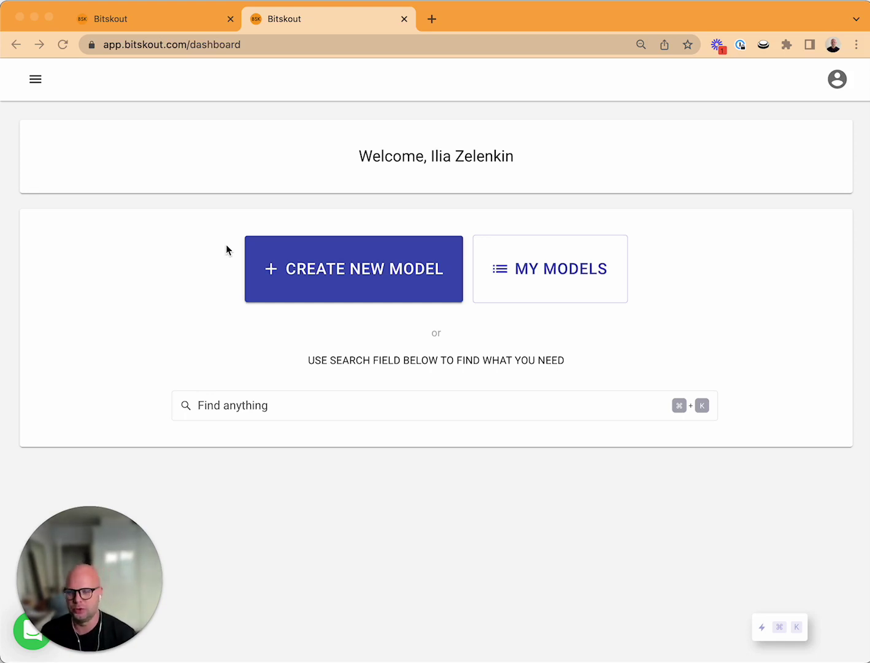
# Create a new AI model in Bitskout and pick the Text Creation card as its task
pyautogui.click(185, 174)
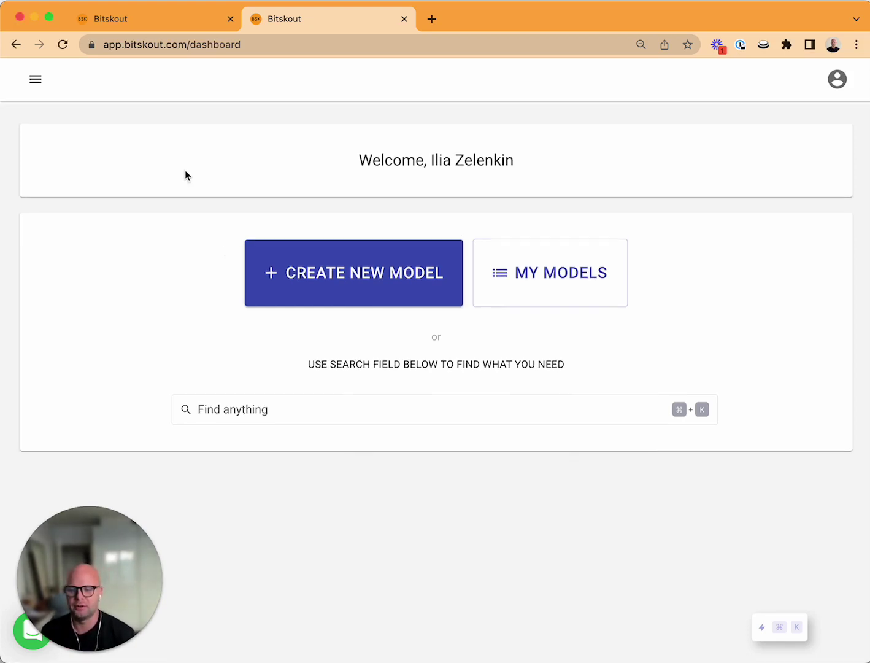
pyautogui.click(359, 253)
pyautogui.scroll(-1, 381, 208)
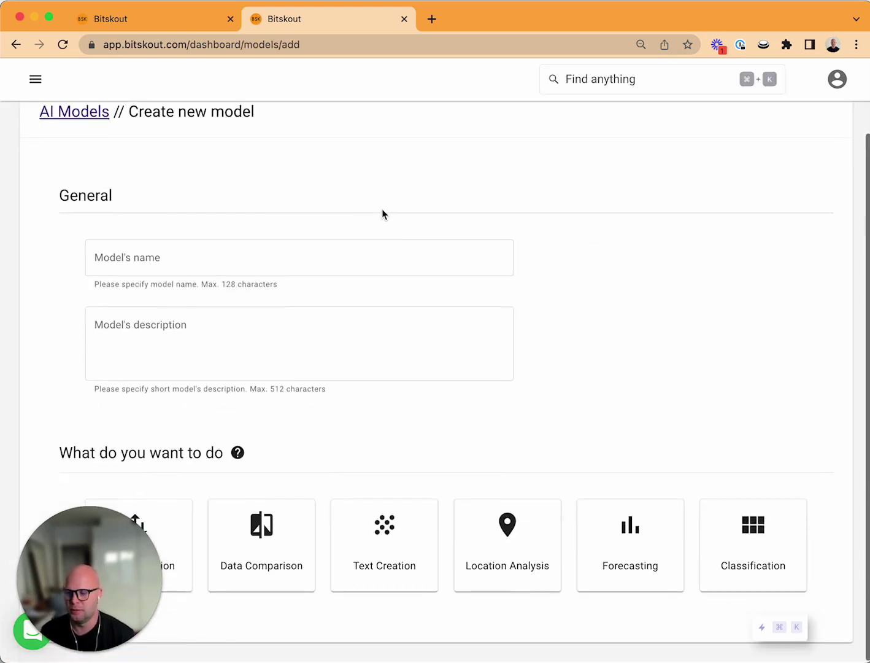
pyautogui.moveTo(87, 590)
pyautogui.moveTo(90, 590); pyautogui.dragTo(653, 191)
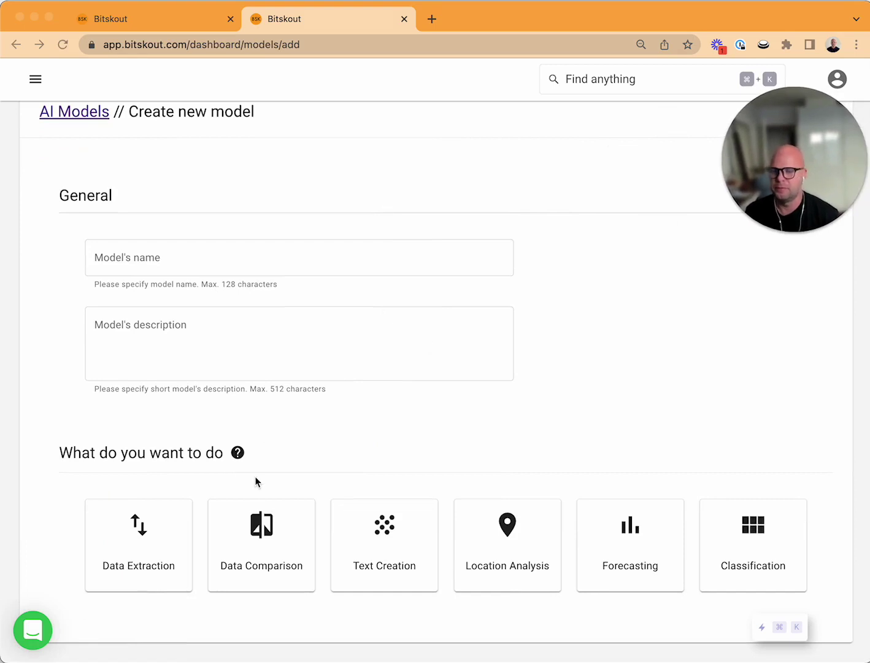
pyautogui.click(467, 454)
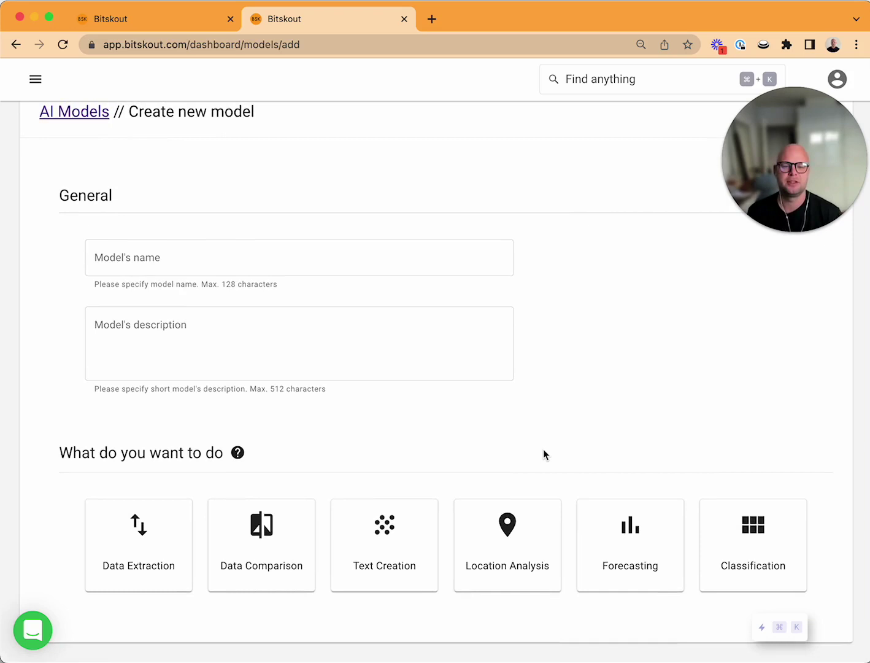
pyautogui.scroll(1, 544, 454)
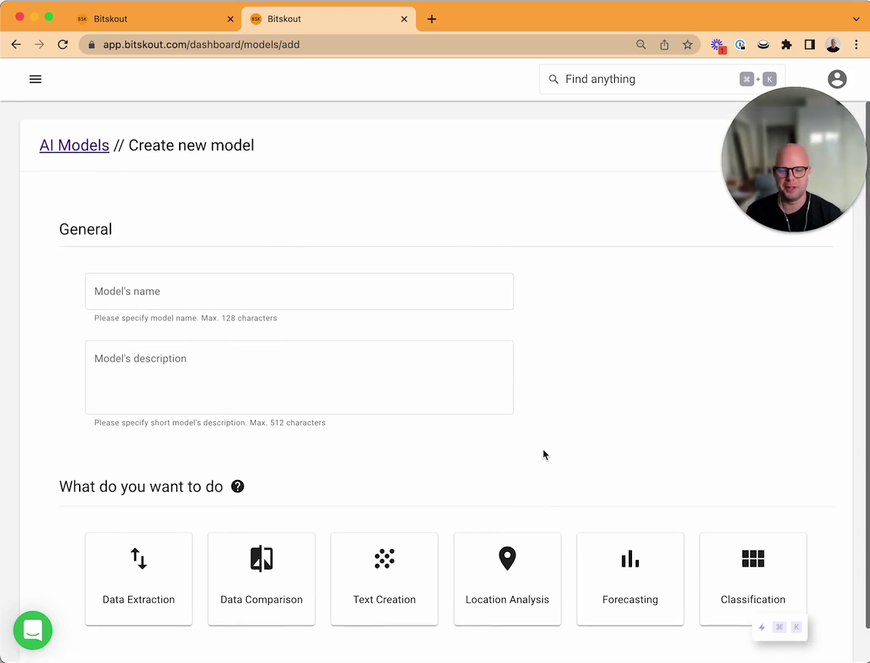
pyautogui.scroll(-1, 526, 499)
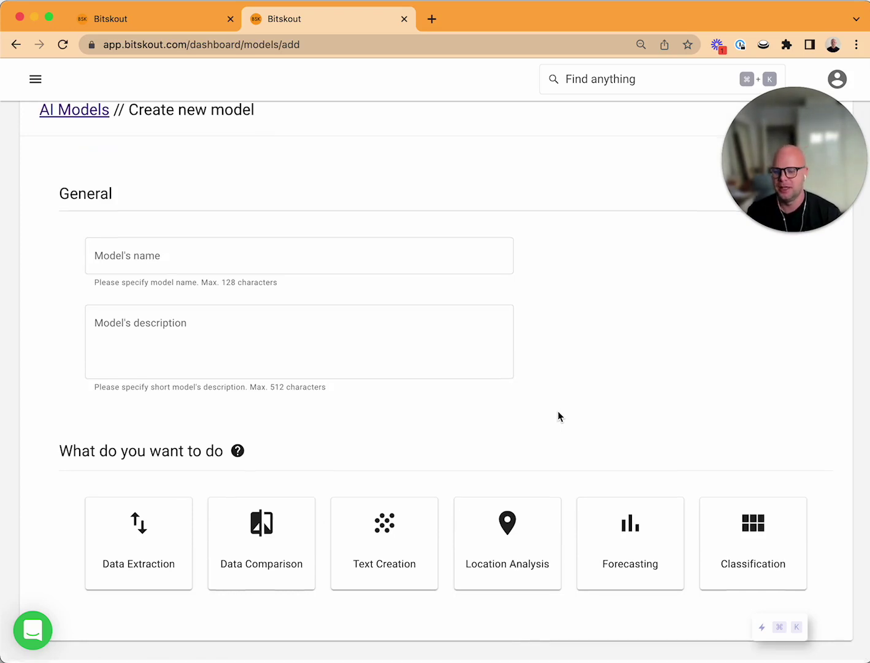
pyautogui.click(388, 549)
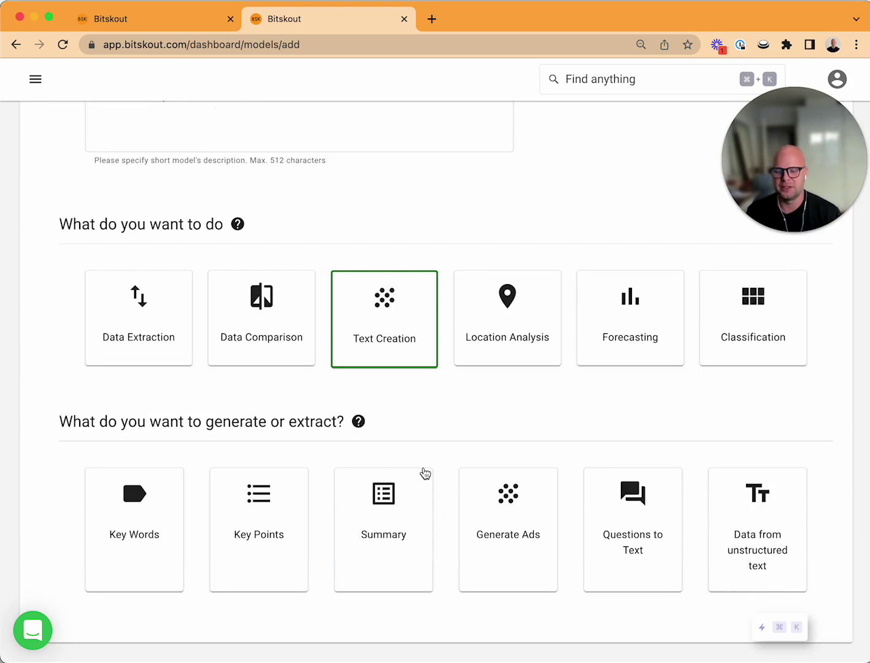
pyautogui.scroll(5, 427, 472)
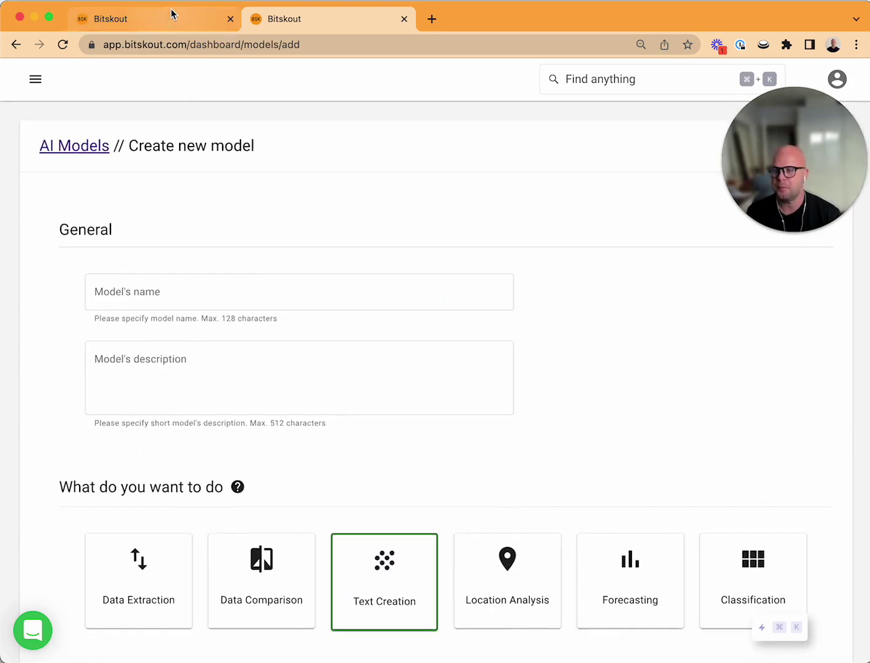
# Go to the other workspace's dashboard and browse Templates such as Invoices with Line Items and CV Analysis
pyautogui.click(174, 14)
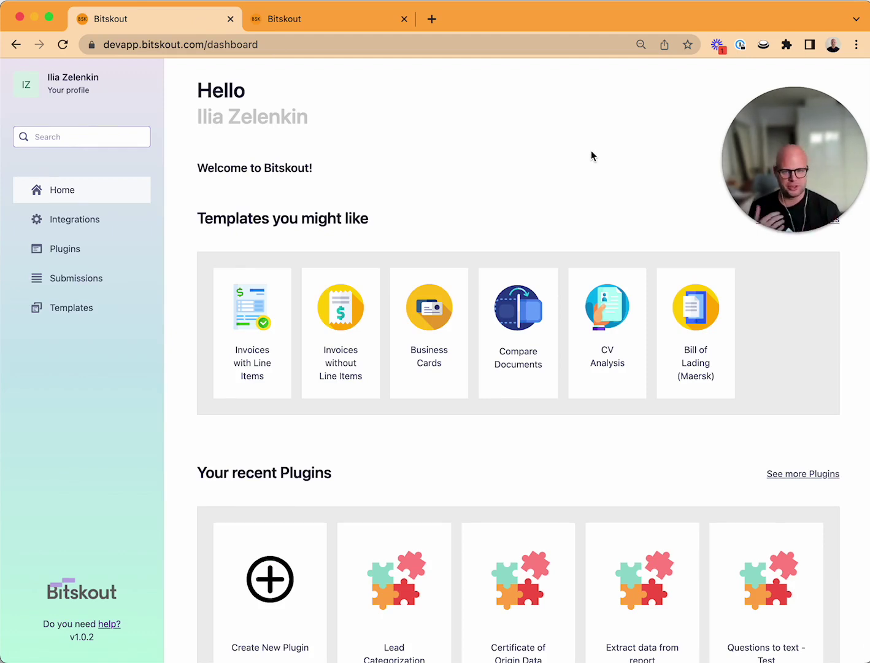
pyautogui.click(64, 310)
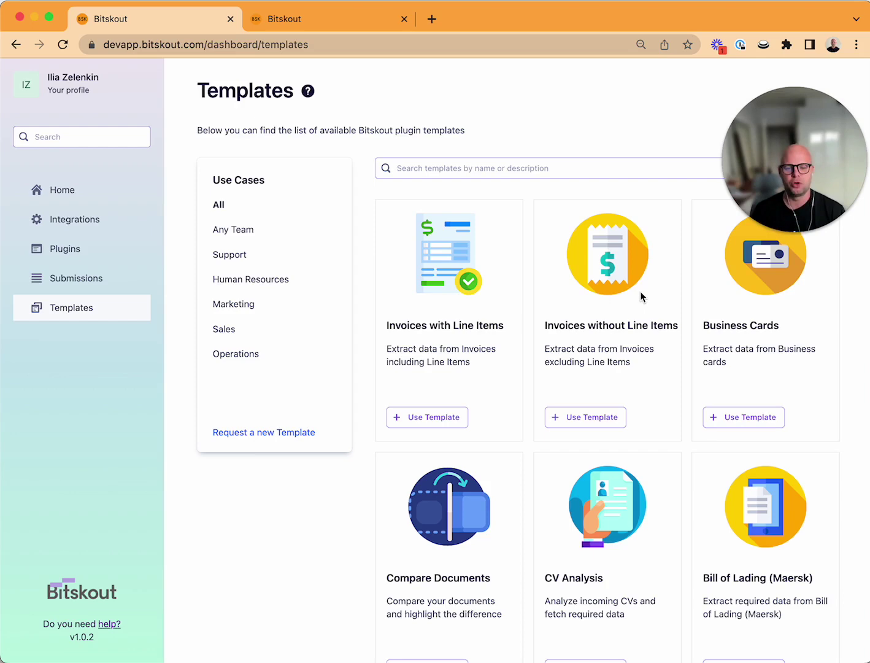
pyautogui.scroll(-4, 639, 293)
pyautogui.scroll(3, 640, 293)
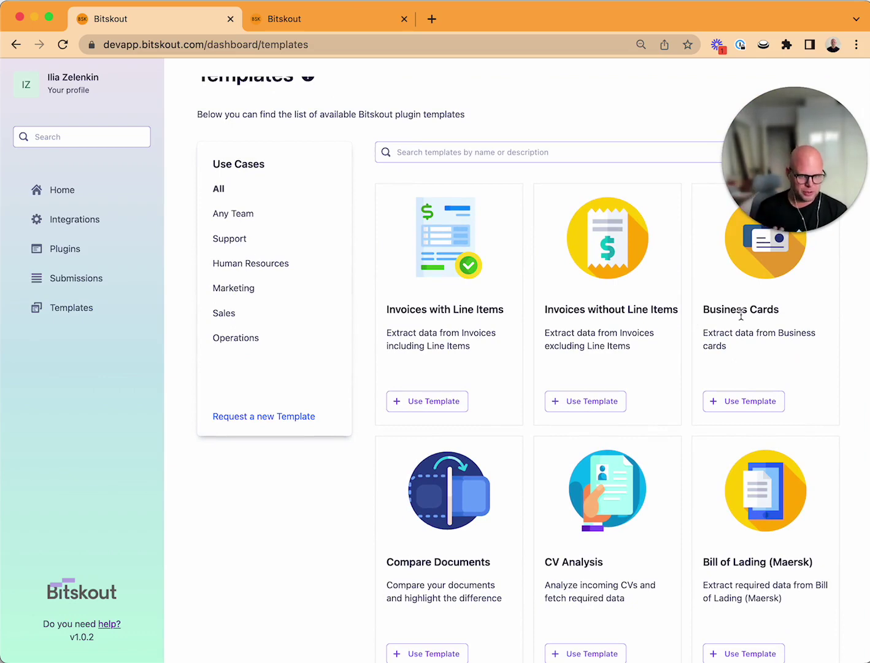
pyautogui.click(474, 151)
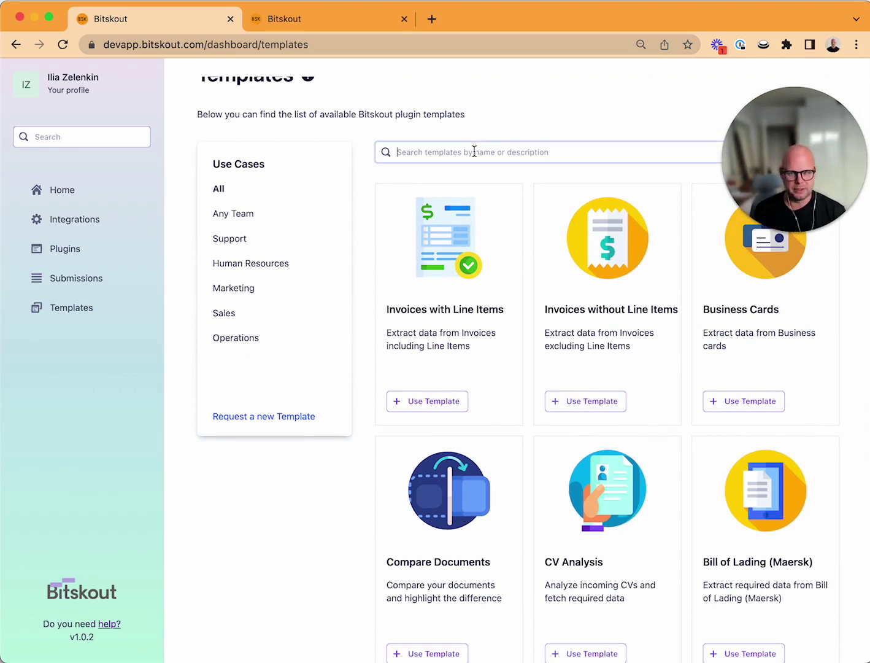
pyautogui.scroll(-9, 608, 254)
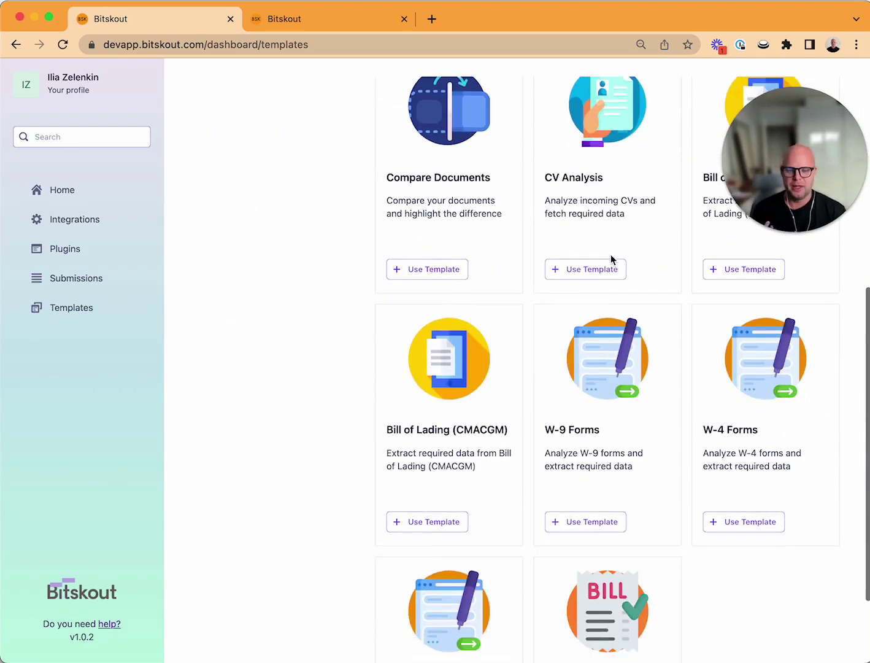
pyautogui.scroll(9, 611, 256)
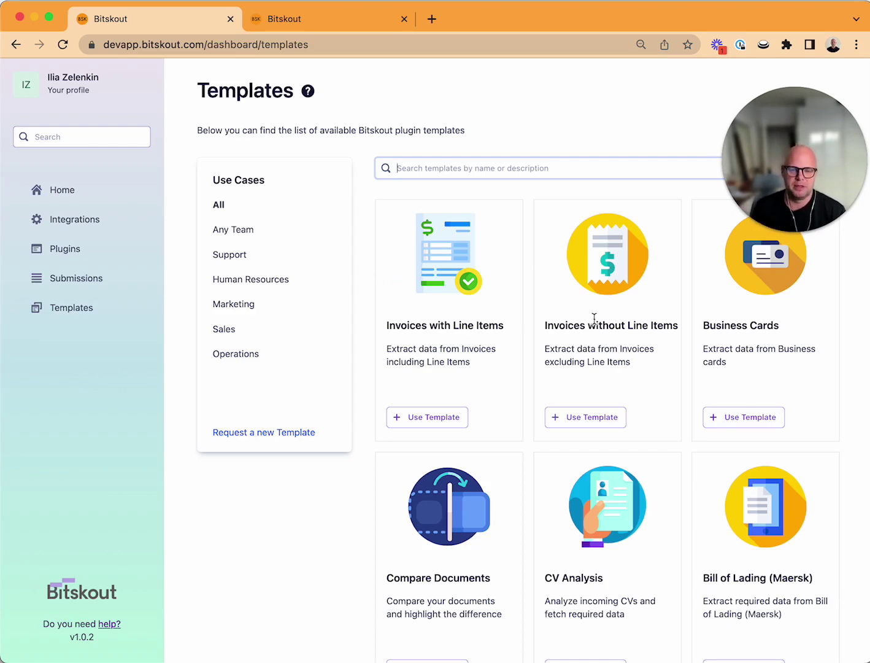
pyautogui.scroll(-3, 591, 318)
pyautogui.scroll(3, 591, 318)
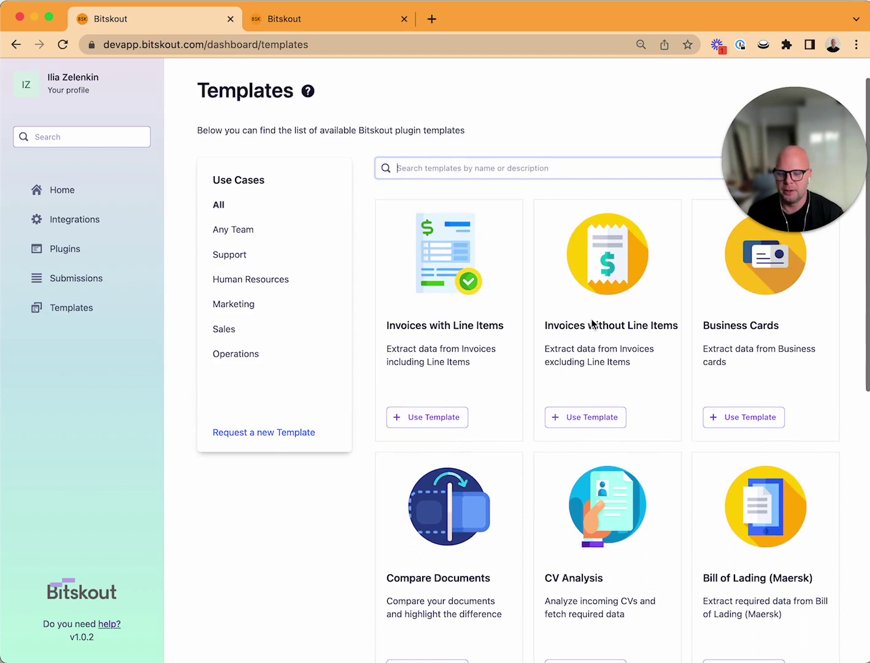
# Open the Plugins list and start creating a new plugin
pyautogui.click(84, 252)
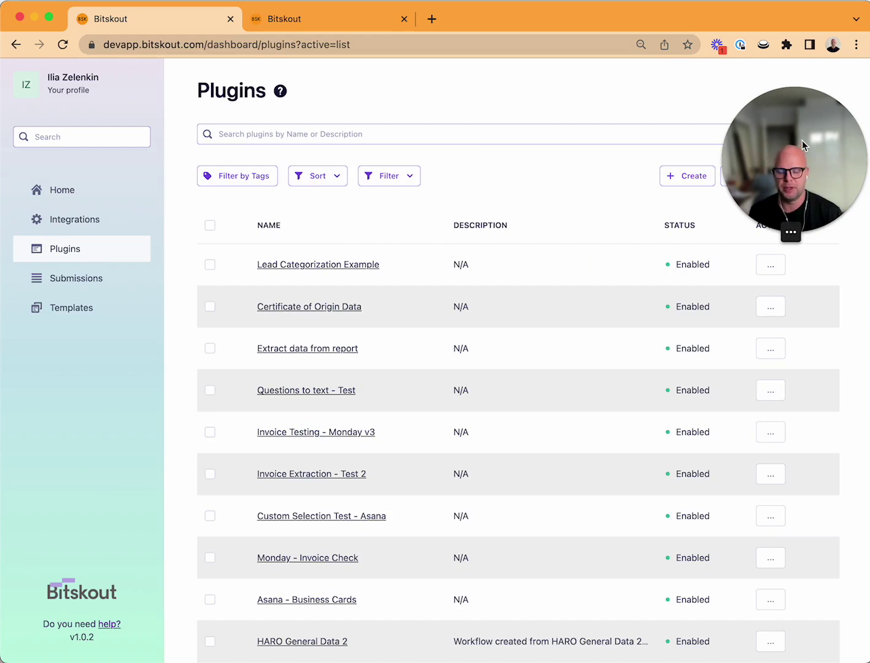
pyautogui.moveTo(802, 139); pyautogui.dragTo(812, 552)
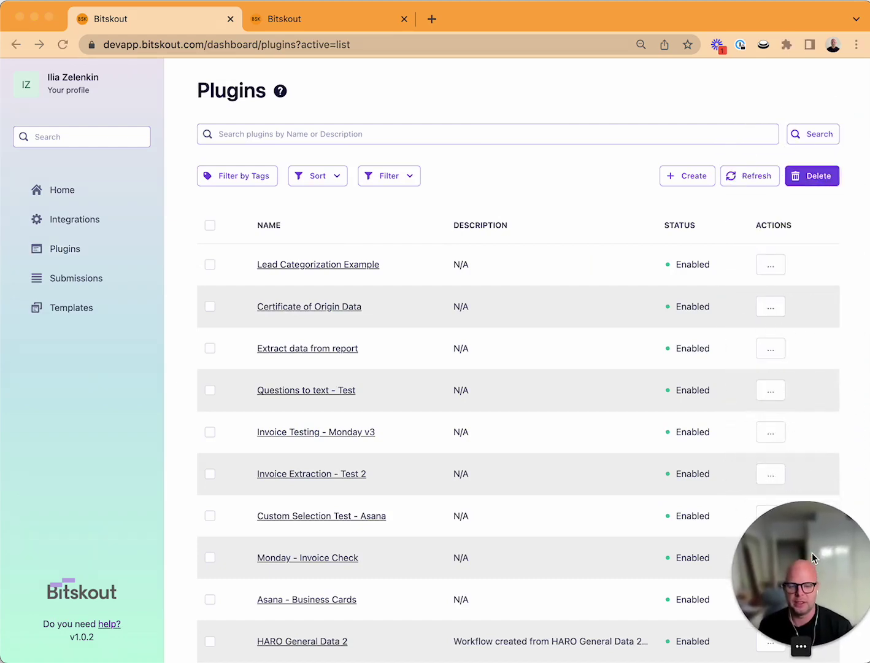
pyautogui.click(694, 177)
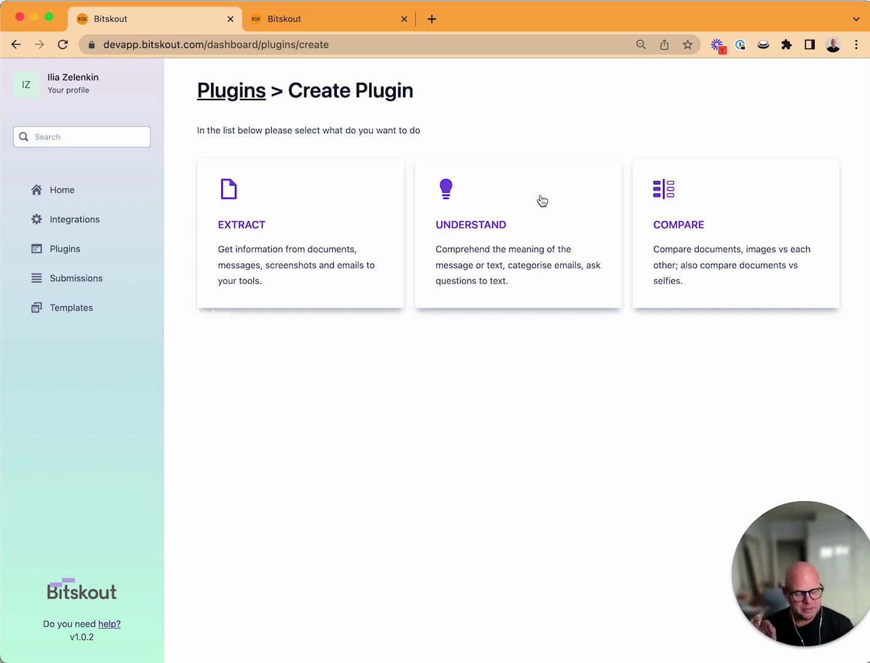
# Choose an Extract plugin from text, preview its Custom tab, then return to Choose Action
pyautogui.click(281, 211)
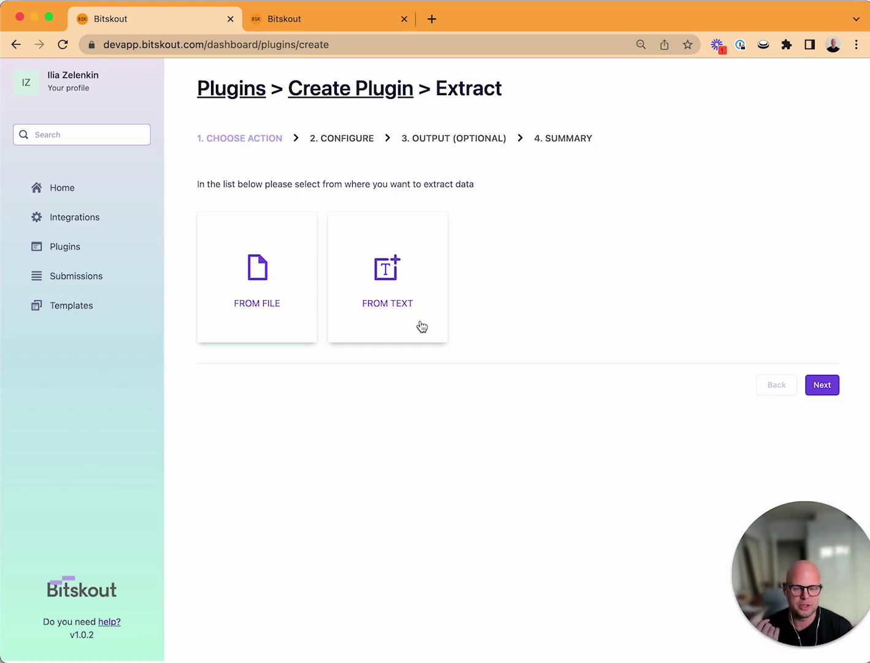
pyautogui.click(422, 326)
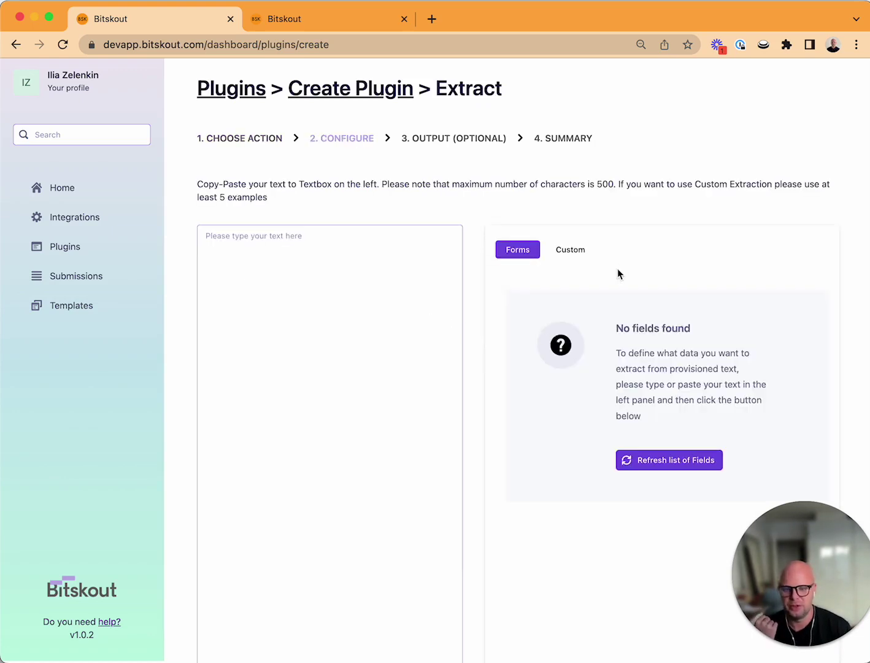
pyautogui.scroll(-2, 618, 268)
pyautogui.click(571, 130)
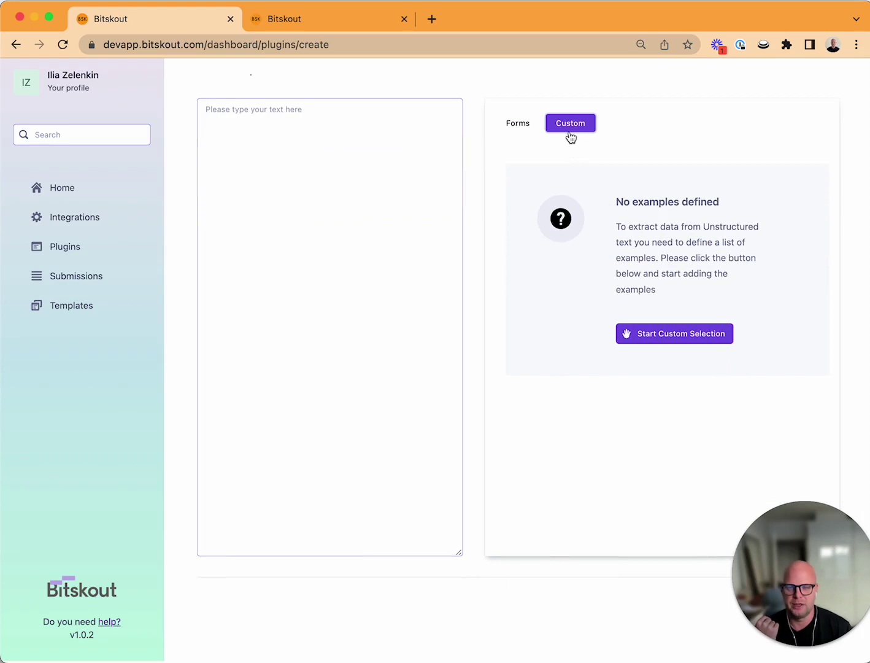
pyautogui.scroll(2, 660, 257)
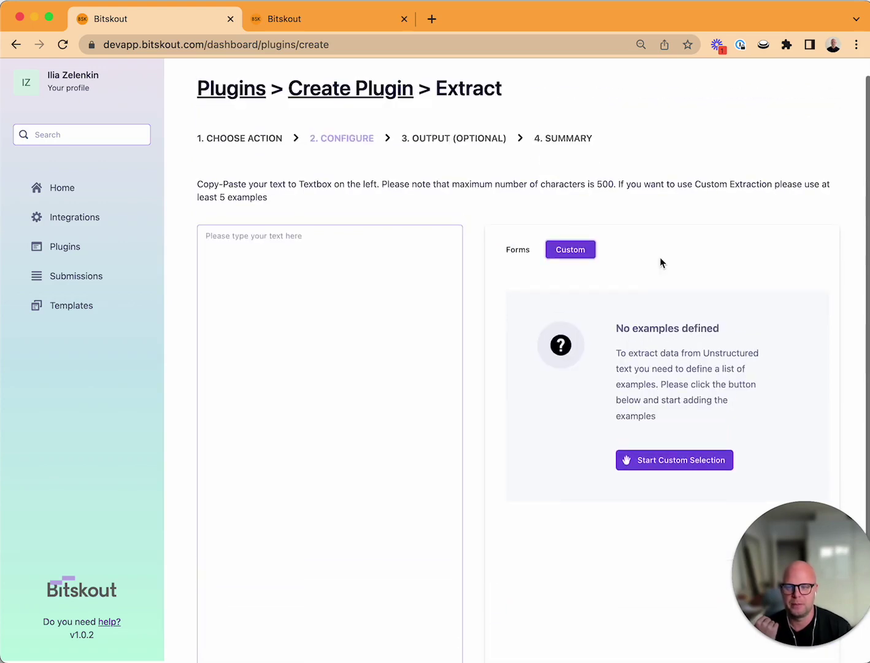
pyautogui.click(269, 139)
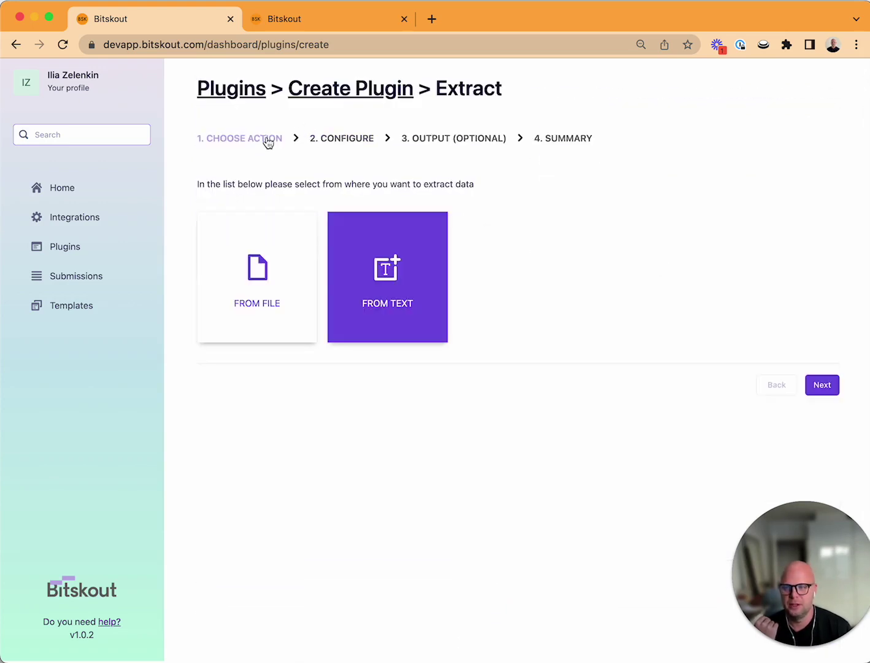
# Switch the source to an uploaded file and load the bill of lading's detected fields
pyautogui.click(281, 247)
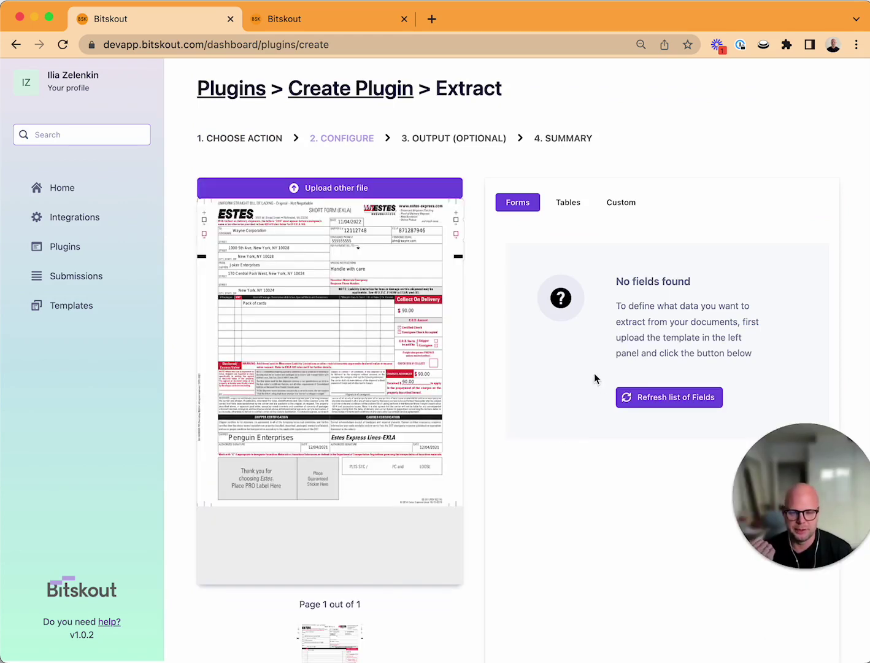
pyautogui.click(675, 396)
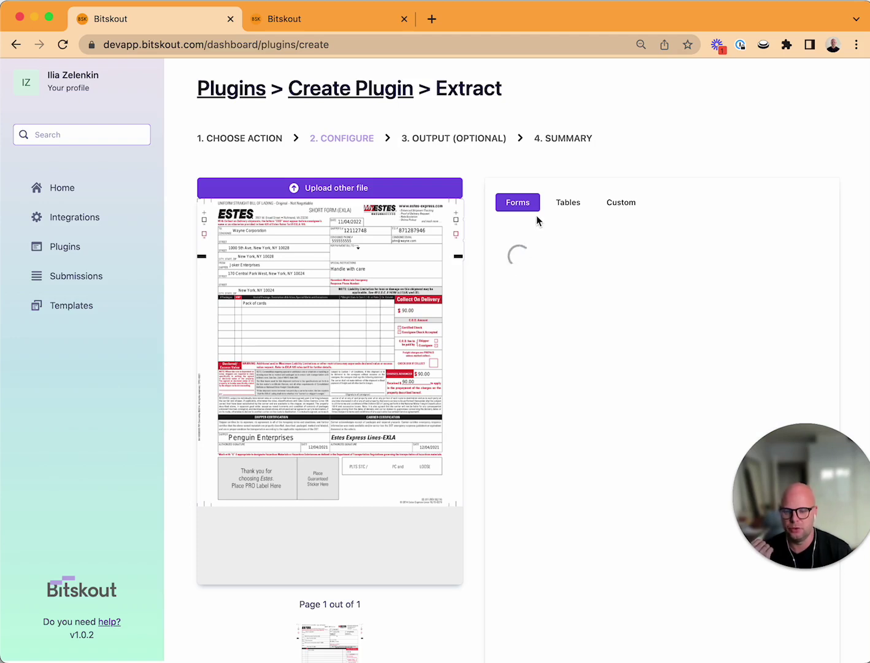
pyautogui.scroll(-5, 621, 393)
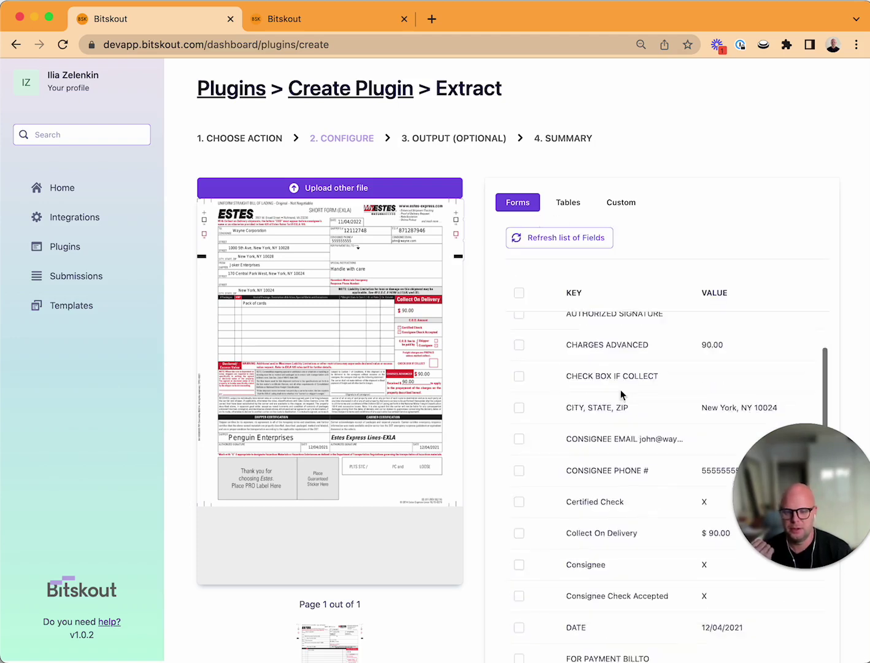
pyautogui.scroll(5, 621, 393)
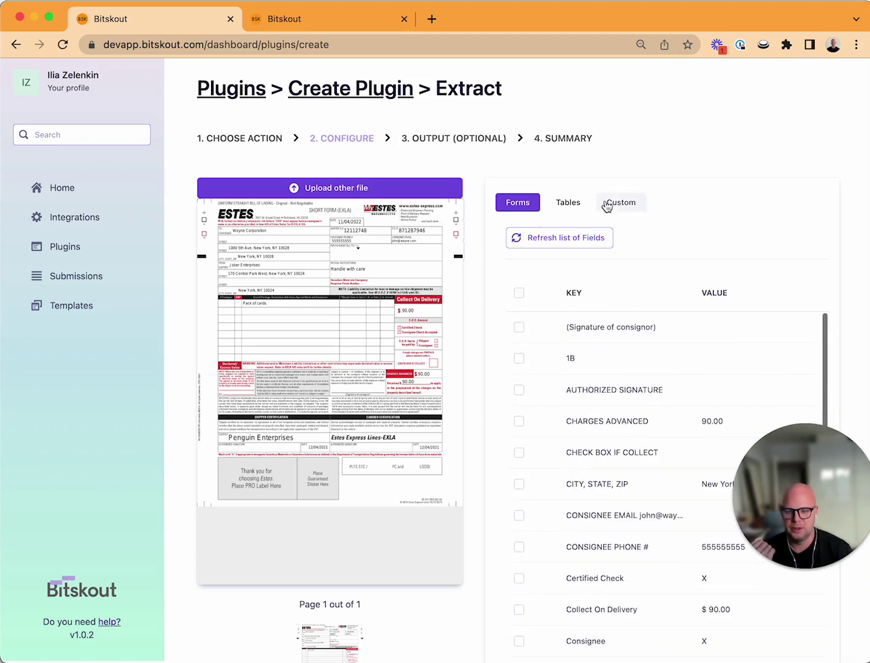
# Refresh the detected tables and preview Extracted Table #0 before closing it
pyautogui.click(569, 202)
pyautogui.click(666, 395)
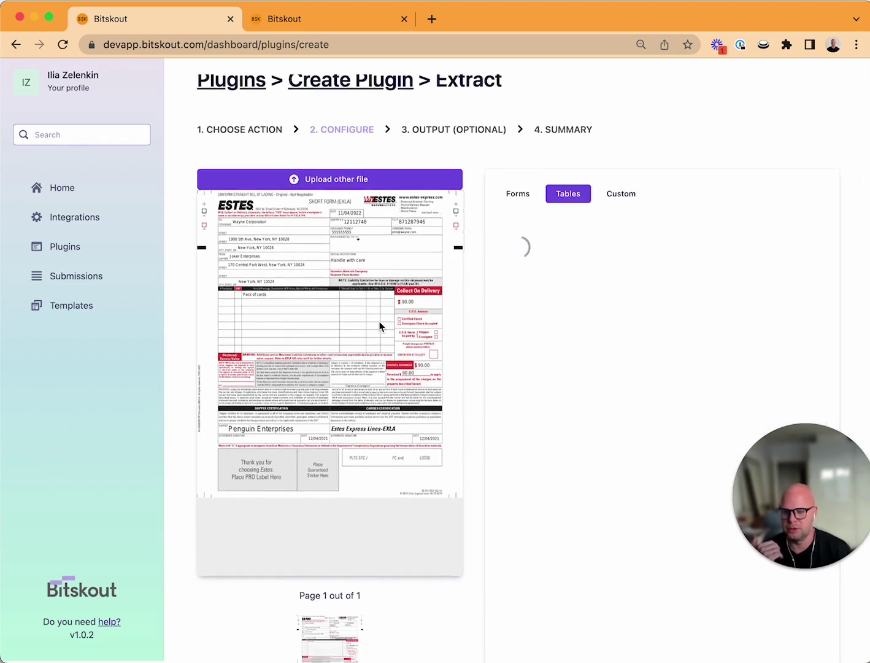
pyautogui.click(754, 286)
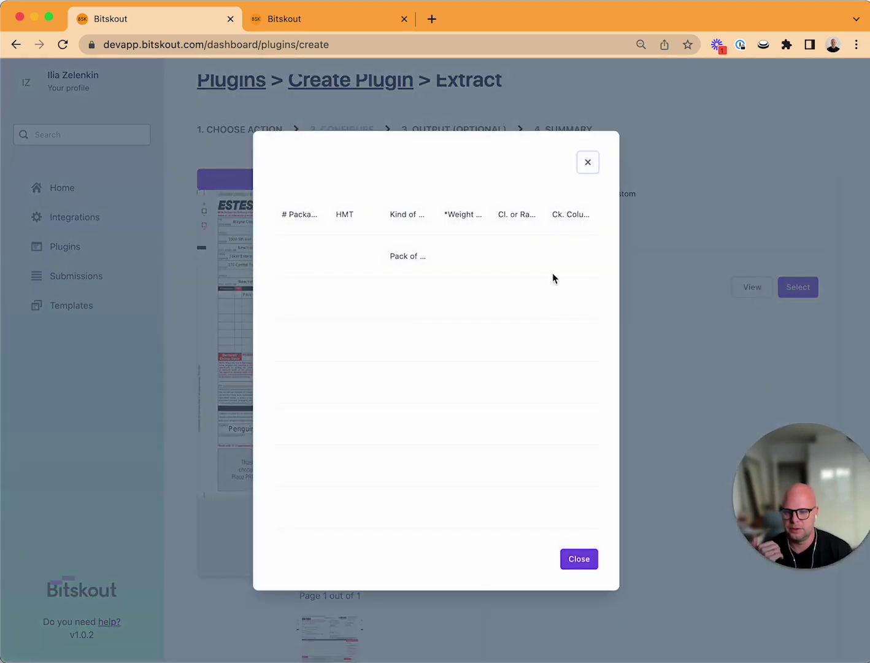
pyautogui.click(578, 559)
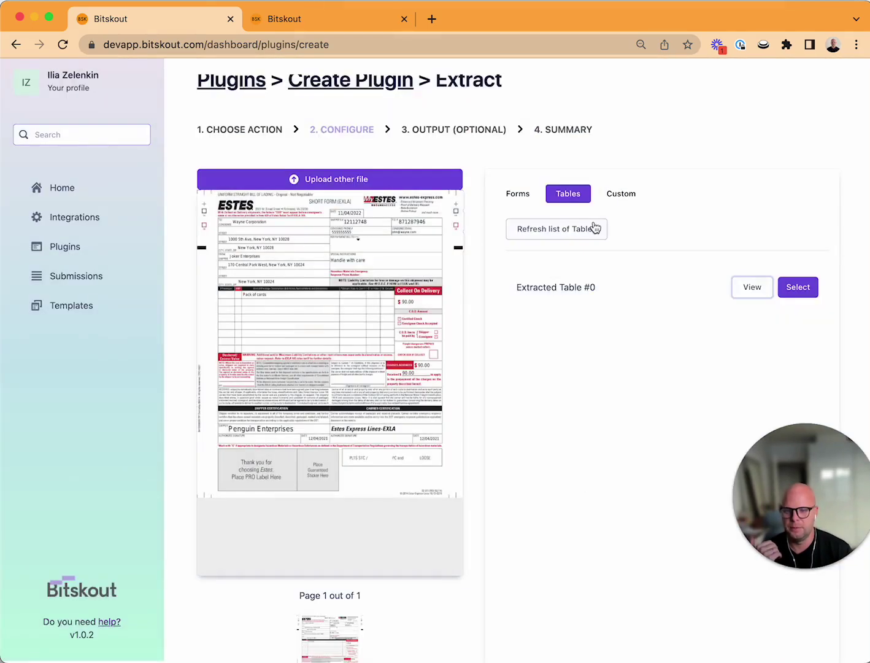
# Mark a custom region over the $ 90.00 C.O.D. amount, then discard it without applying
pyautogui.click(621, 195)
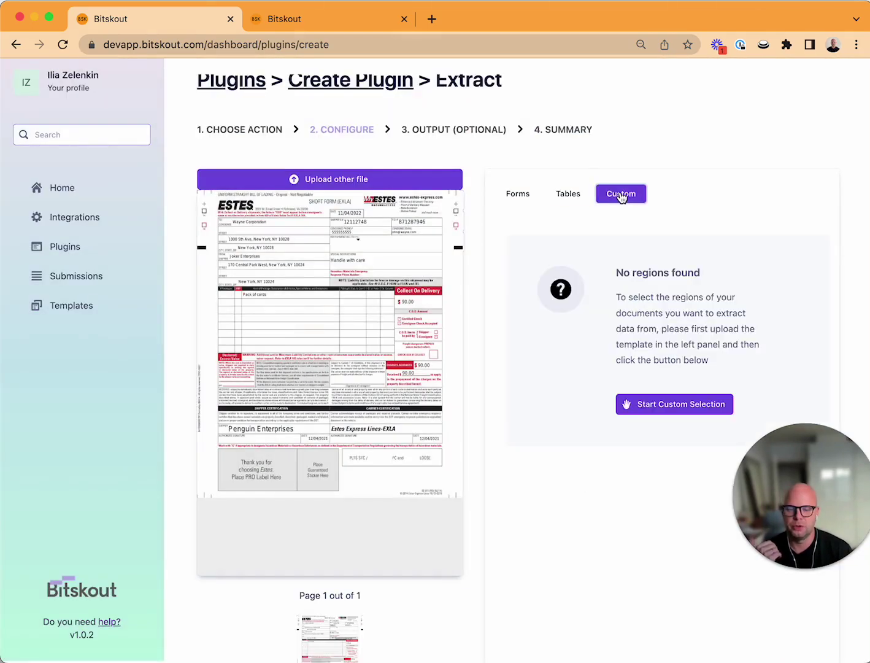
pyautogui.click(685, 404)
pyautogui.scroll(4, 494, 319)
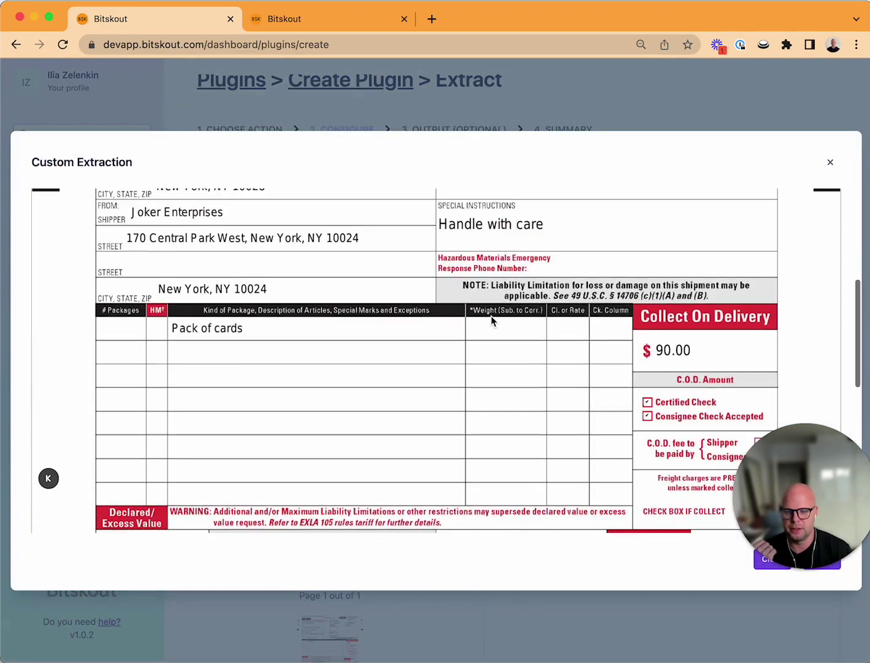
pyautogui.moveTo(639, 330); pyautogui.dragTo(771, 374)
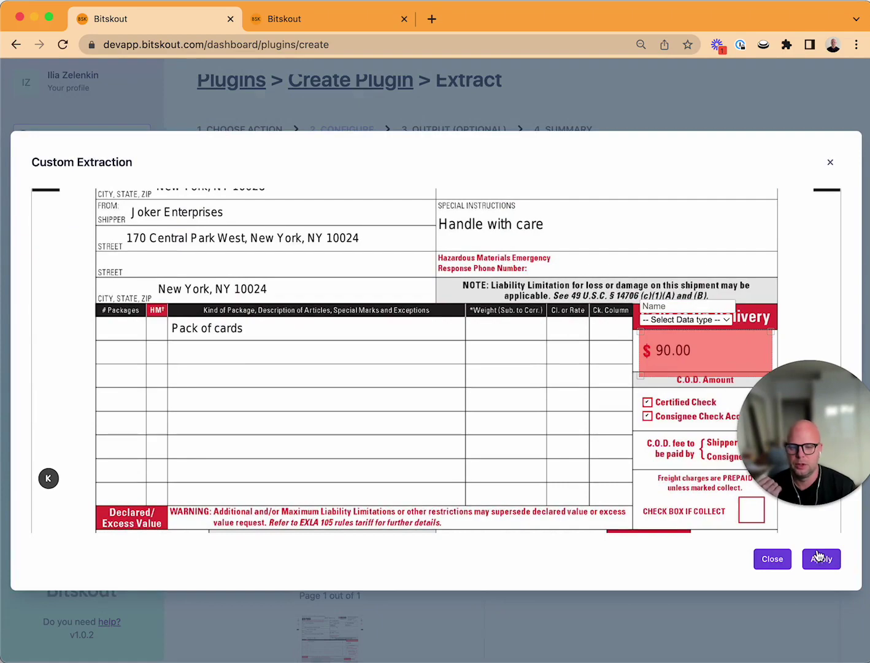
pyautogui.click(772, 558)
pyautogui.scroll(-4, 490, 159)
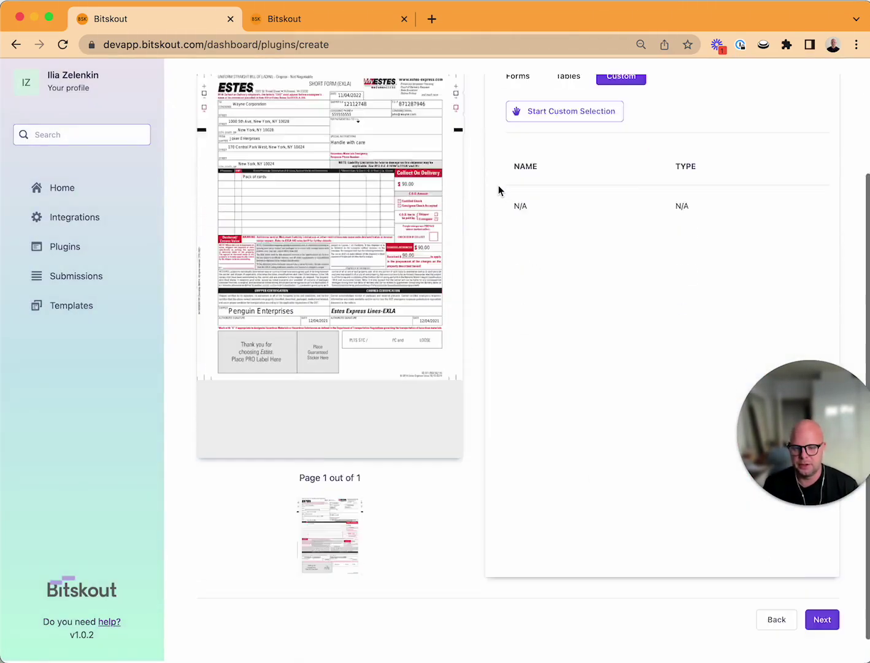
# In the Forms list, tick CHARGES ADVANCED and CITY, STATE, ZIP for extraction
pyautogui.scroll(3, 498, 185)
pyautogui.click(520, 183)
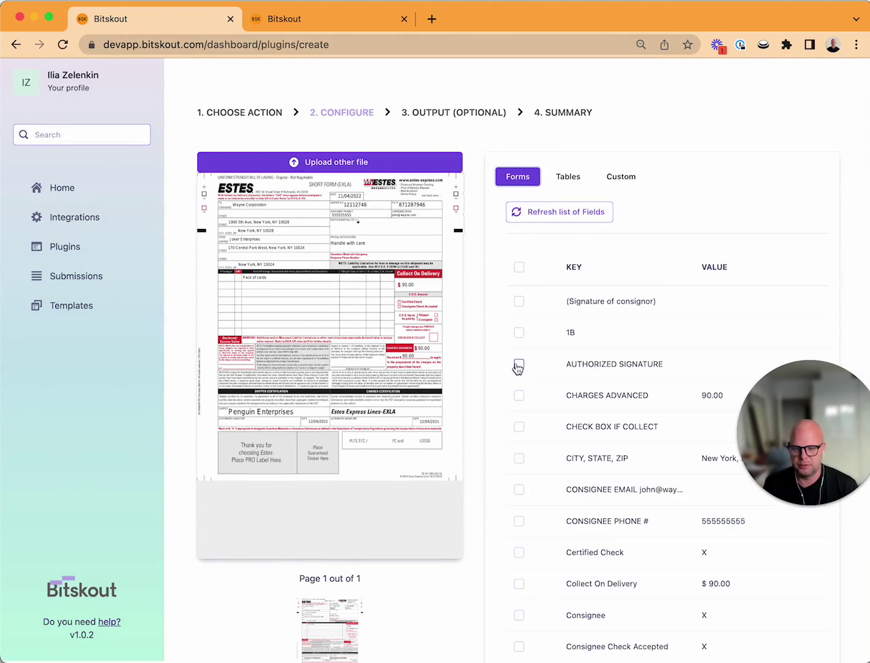
pyautogui.click(519, 395)
pyautogui.click(520, 457)
pyautogui.scroll(-5, 695, 336)
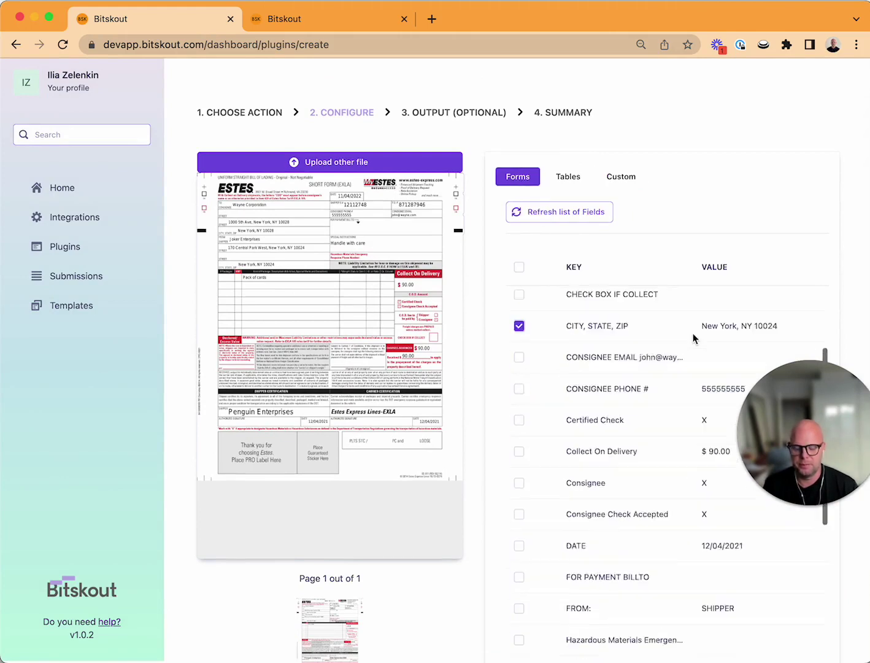
pyautogui.scroll(-5, 816, 610)
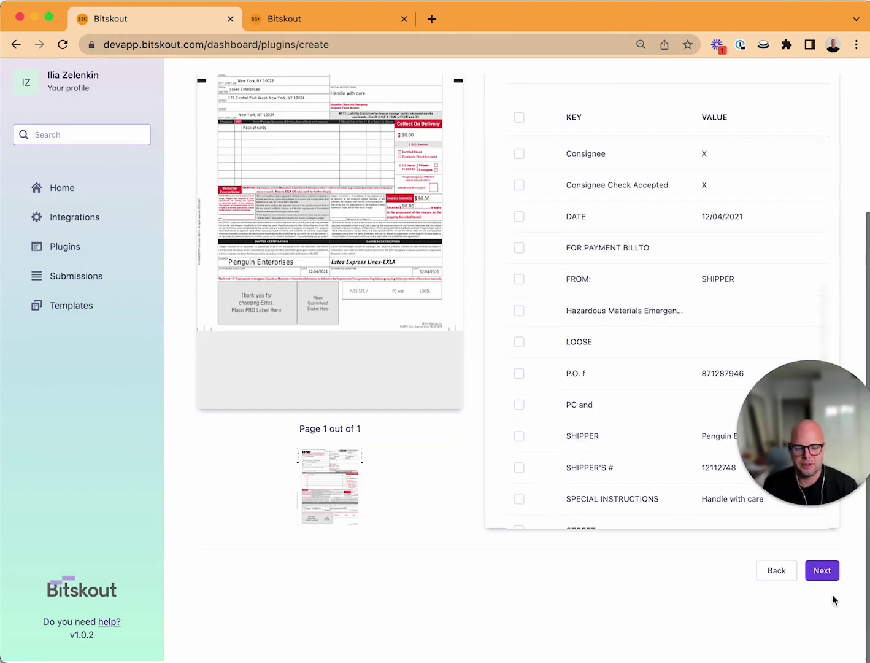
# Continue to the optional Output step and review its output options
pyautogui.click(825, 571)
pyautogui.scroll(3, 361, 286)
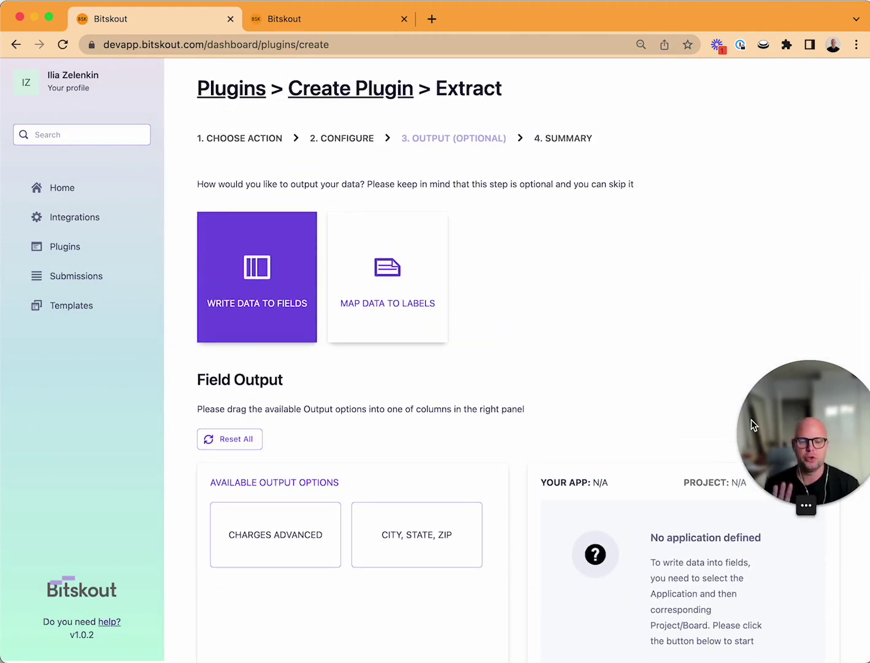
pyautogui.moveTo(767, 429)
pyautogui.moveTo(802, 439); pyautogui.dragTo(796, 337)
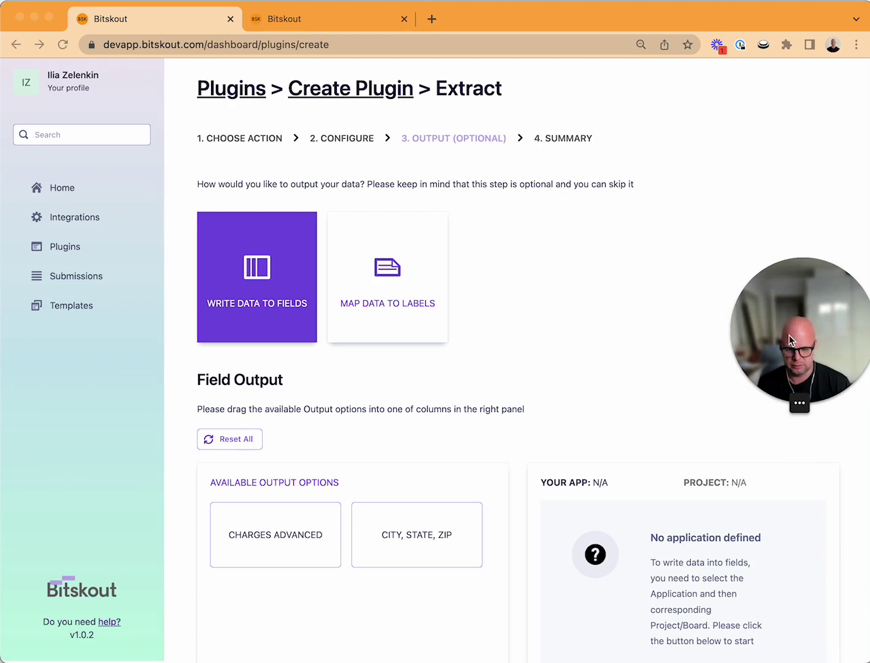
pyautogui.scroll(-3, 688, 543)
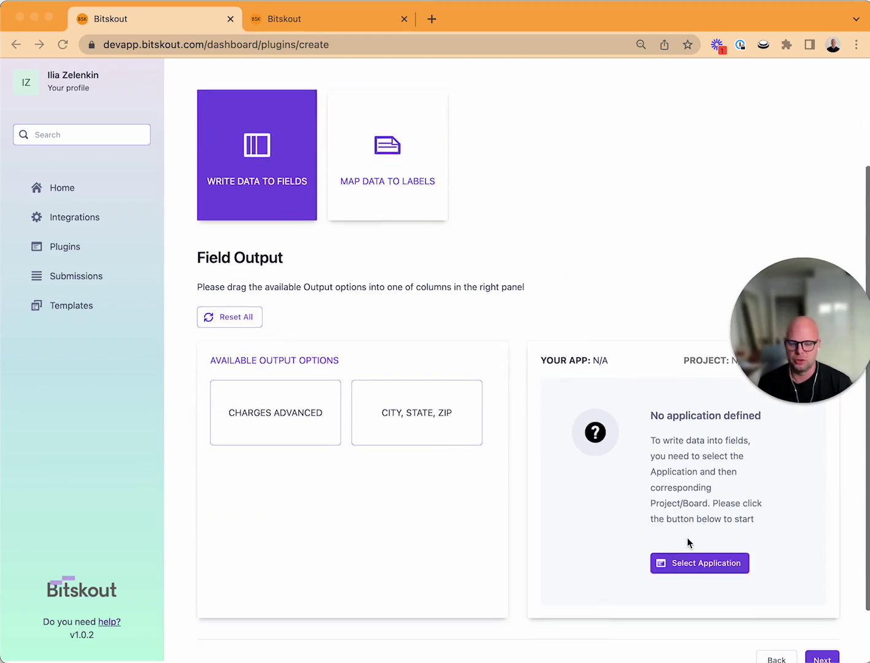
pyautogui.scroll(2, 686, 542)
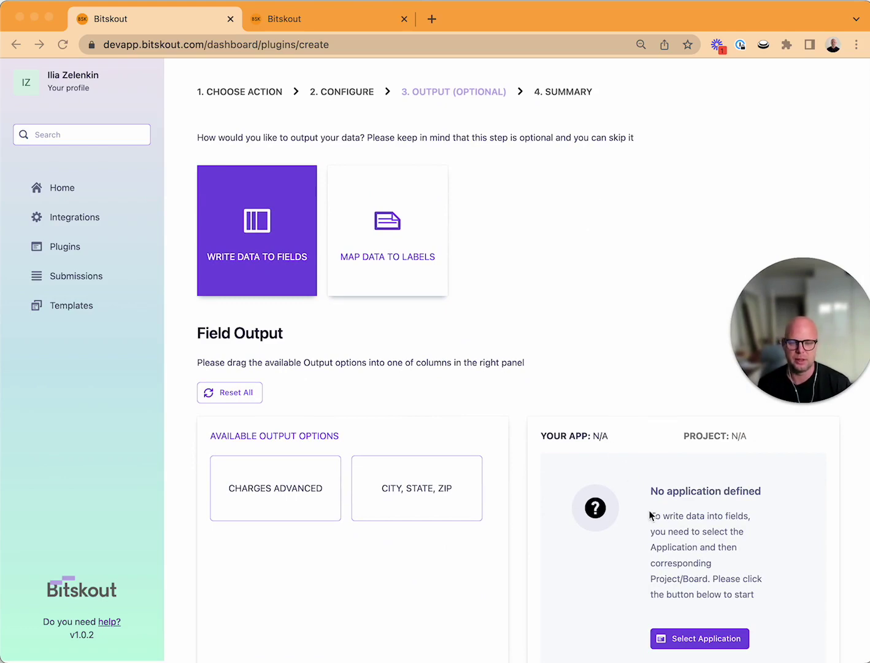
pyautogui.scroll(-2, 650, 514)
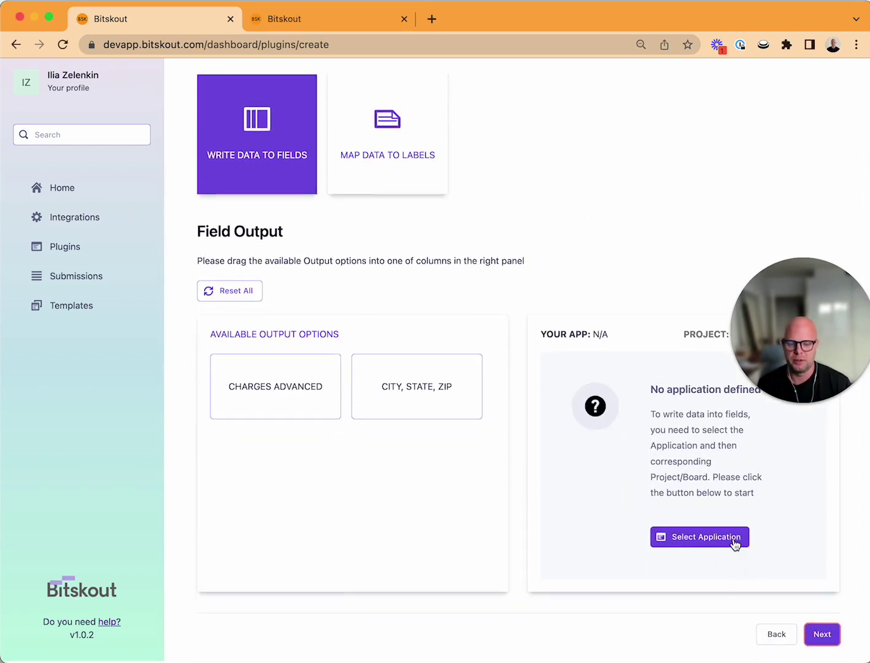
# Choose monday.com as the output application
pyautogui.click(727, 543)
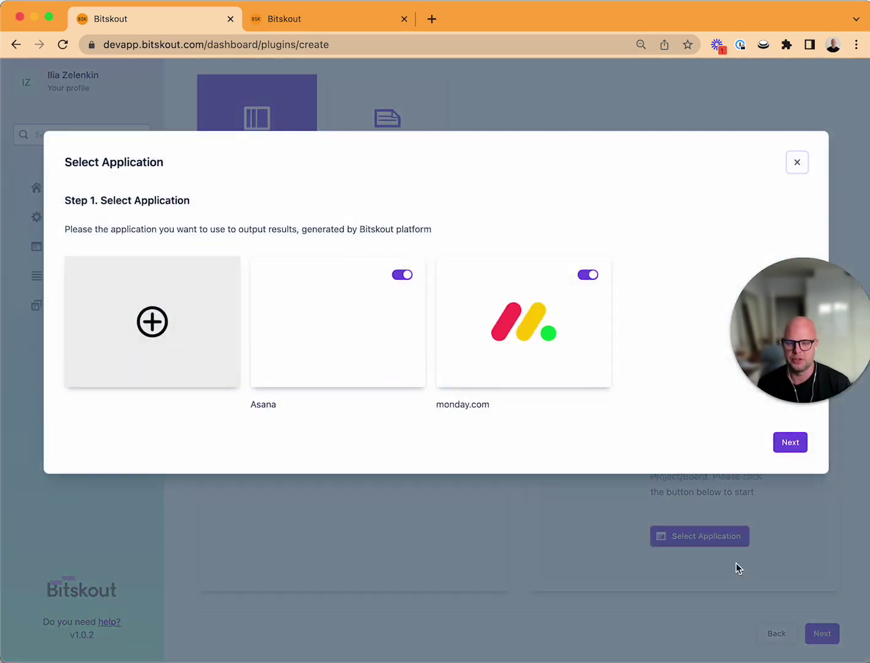
pyautogui.click(540, 317)
pyautogui.click(801, 447)
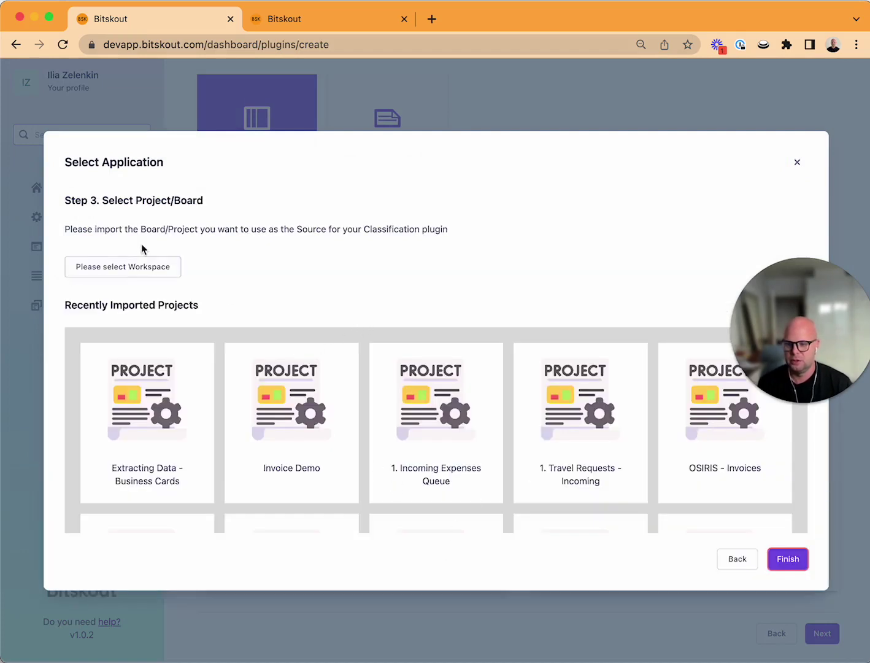
# Connect the Extracting Data - Custom Documents board from the Default workspace
pyautogui.click(138, 272)
pyautogui.click(135, 348)
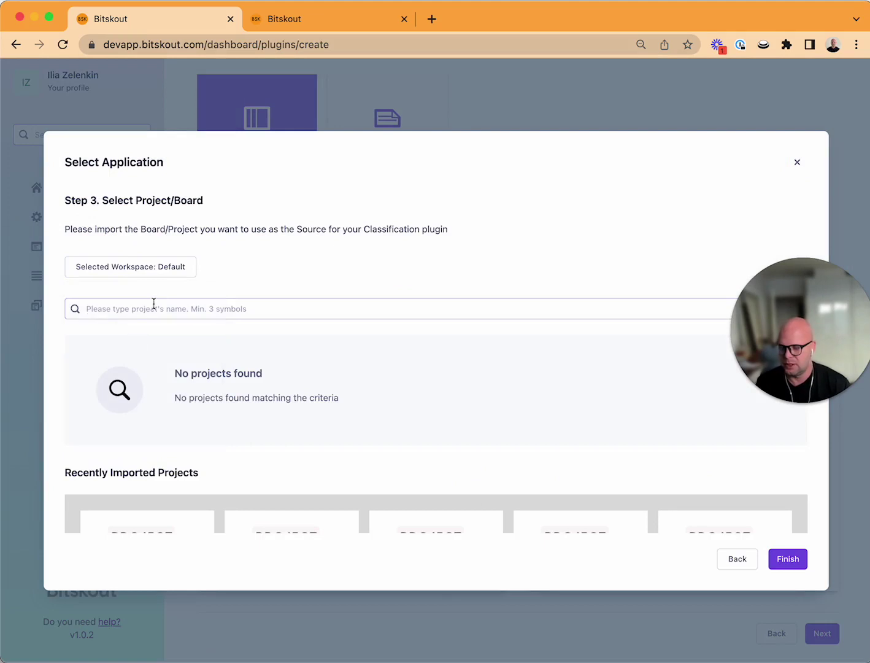
pyautogui.click(153, 303)
pyautogui.write('dustom')
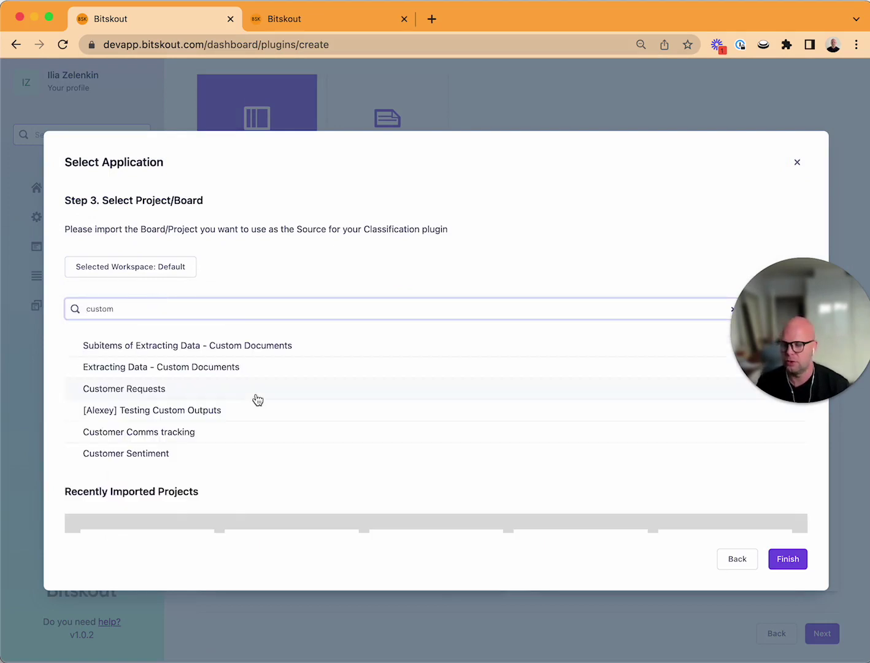
pyautogui.click(236, 374)
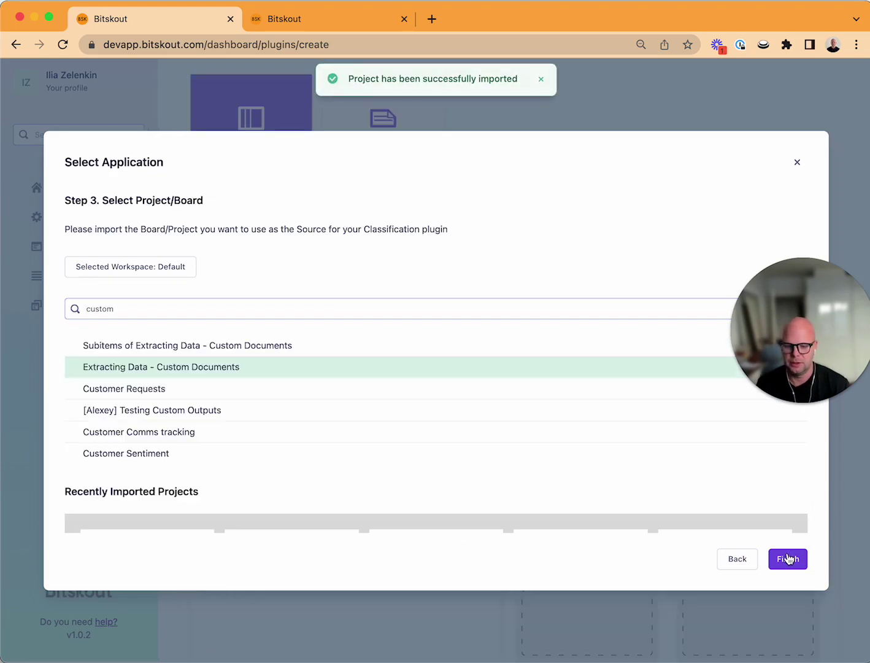
pyautogui.click(788, 559)
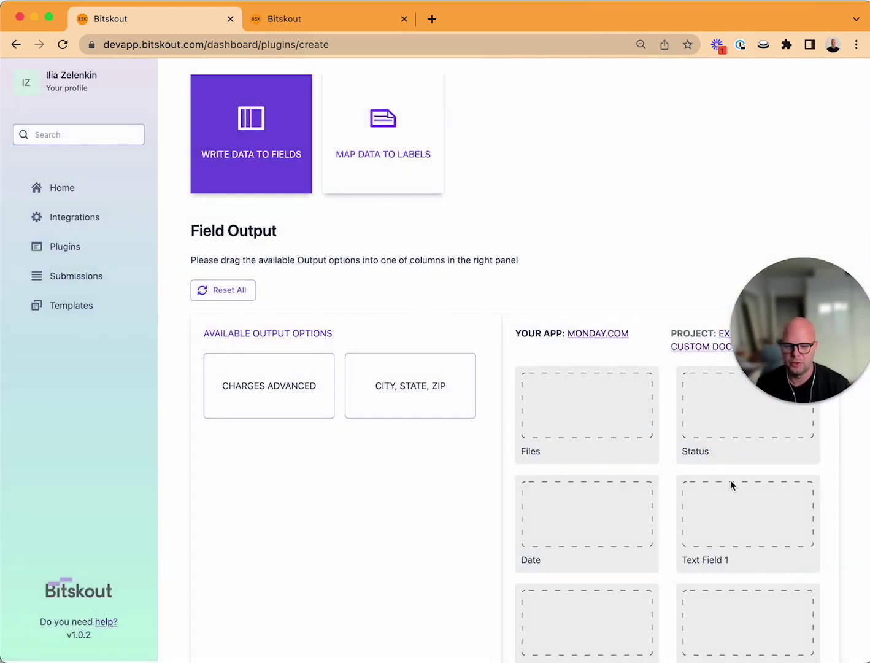
# Map CITY, STATE, ZIP to Text Field 1 and CHARGES ADVANCED to Text Field 2
pyautogui.scroll(-2, 730, 486)
pyautogui.moveTo(421, 391); pyautogui.dragTo(726, 461)
pyautogui.moveTo(292, 385); pyautogui.dragTo(526, 388)
pyautogui.scroll(5, 704, 491)
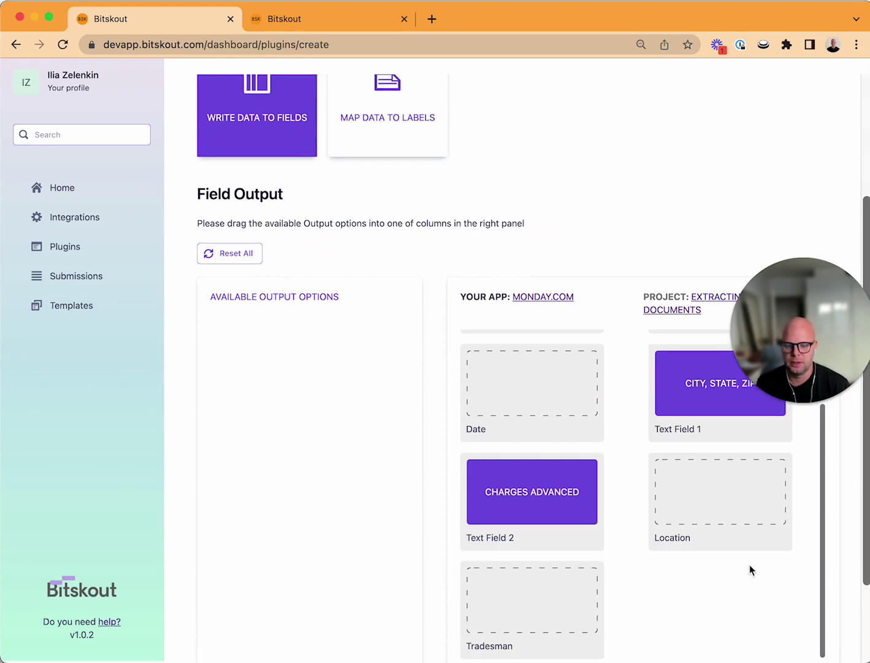
pyautogui.scroll(-3, 749, 569)
pyautogui.click(823, 570)
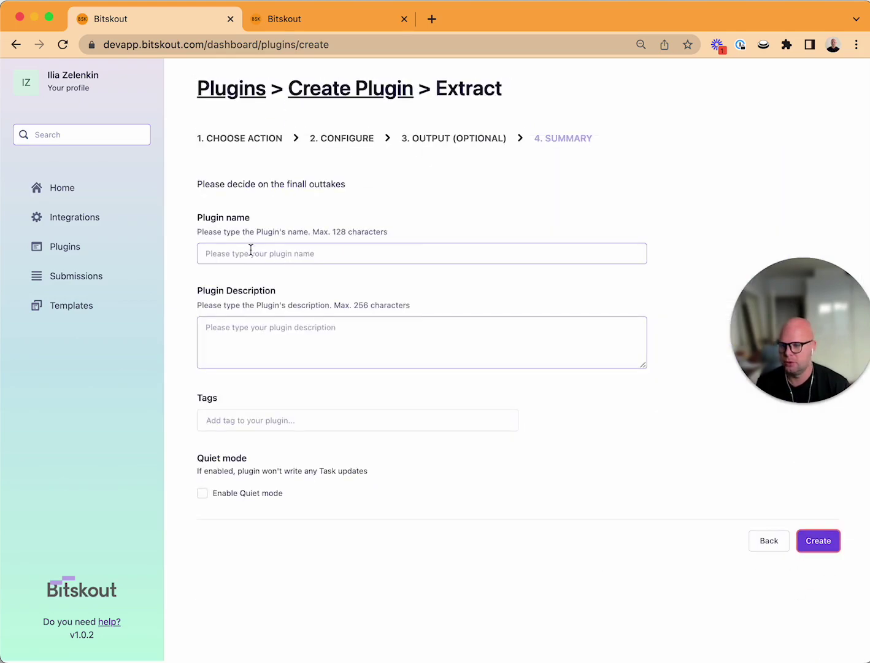
pyautogui.click(251, 249)
pyautogui.click(312, 345)
pyautogui.click(240, 416)
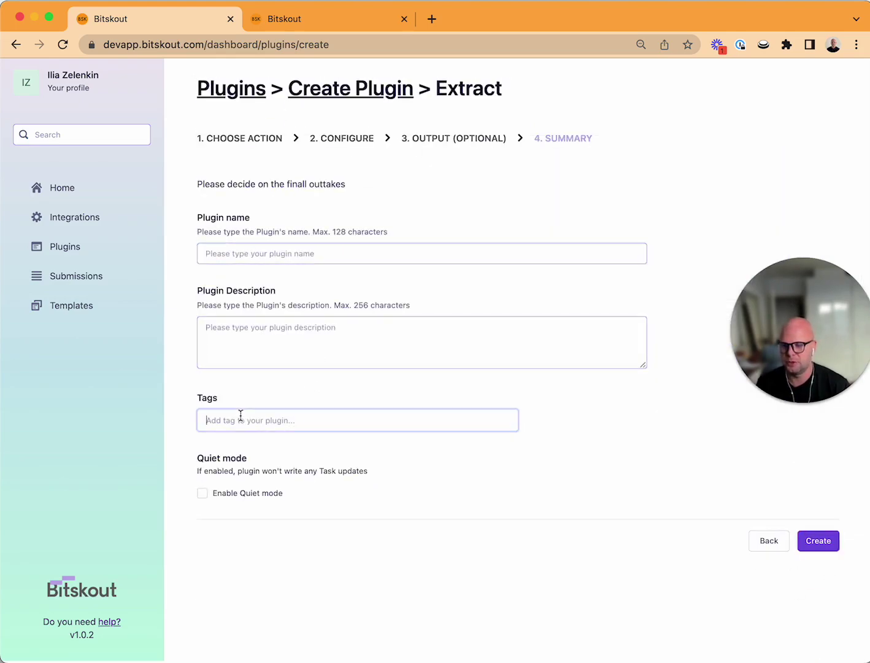